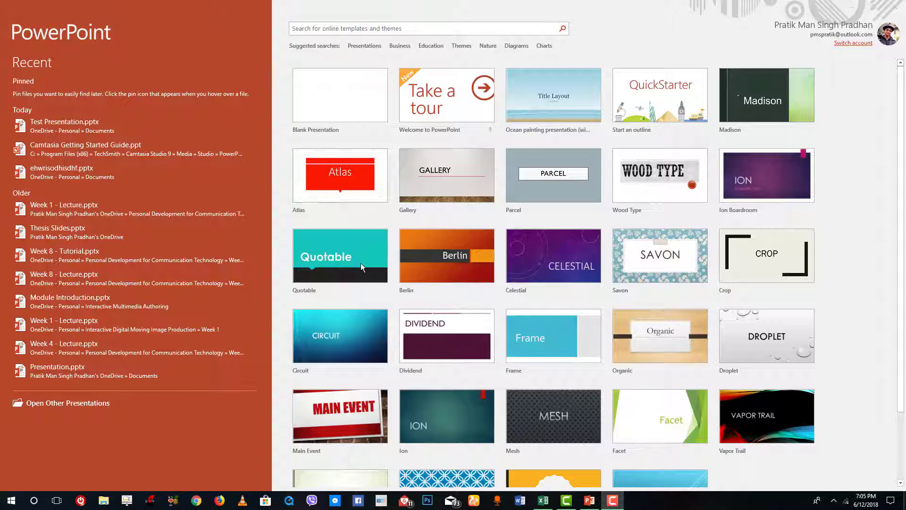
Step: Preview the Dividend theme and cycle through its sample layouts, ending on Two Content
{"action": "scroll", "coordinate": [596, 143], "scroll_direction": "down", "scroll_amount": 2}
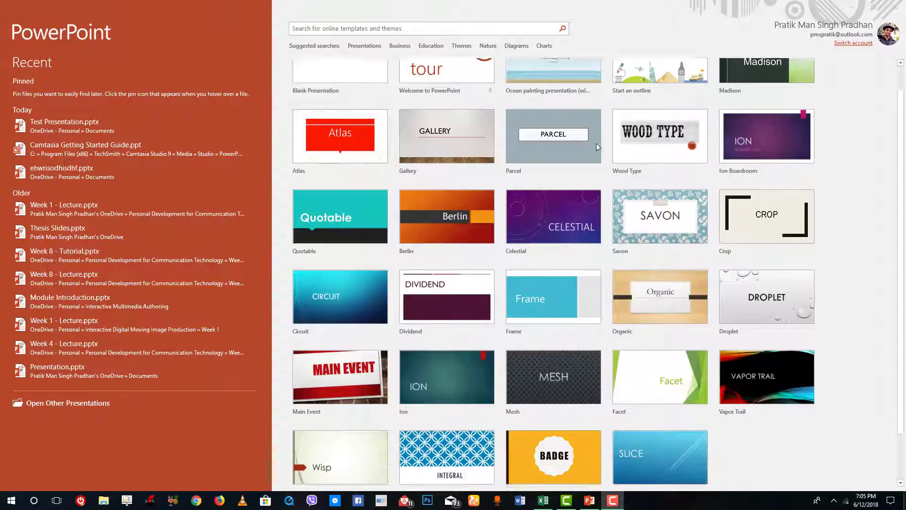
{"action": "scroll", "coordinate": [592, 161], "scroll_direction": "up", "scroll_amount": 1}
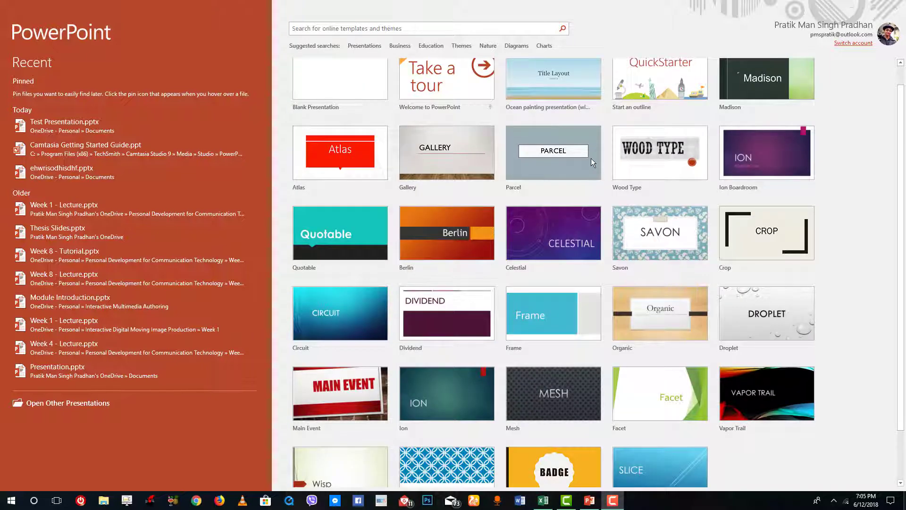
{"action": "left_click", "coordinate": [372, 29]}
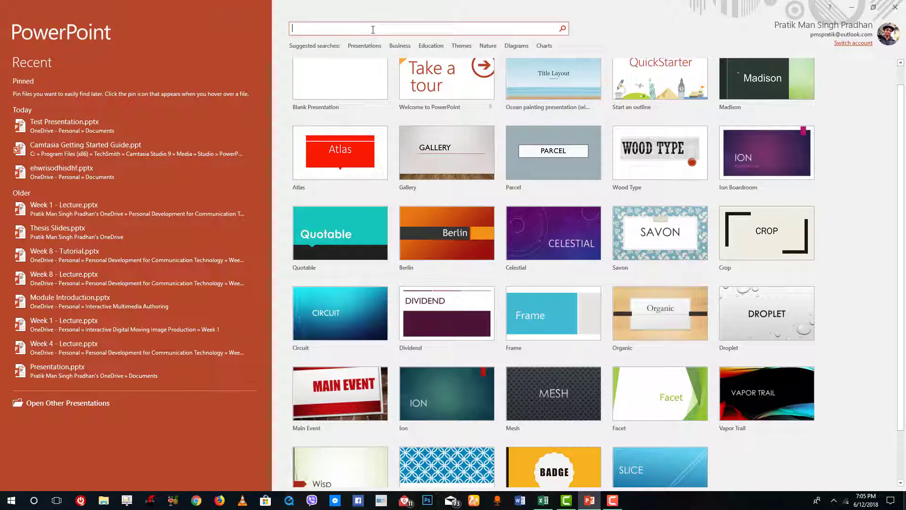
{"action": "scroll", "coordinate": [553, 217], "scroll_direction": "down", "scroll_amount": 1}
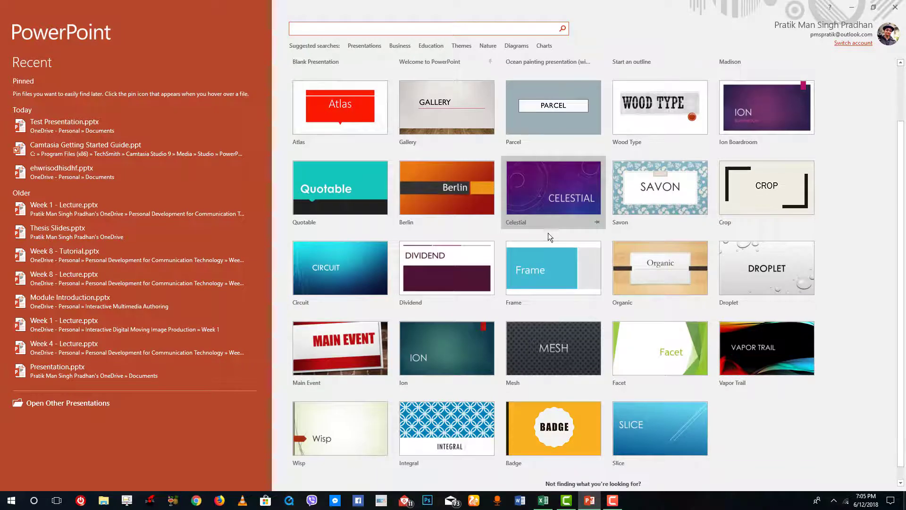
{"action": "left_click", "coordinate": [441, 276]}
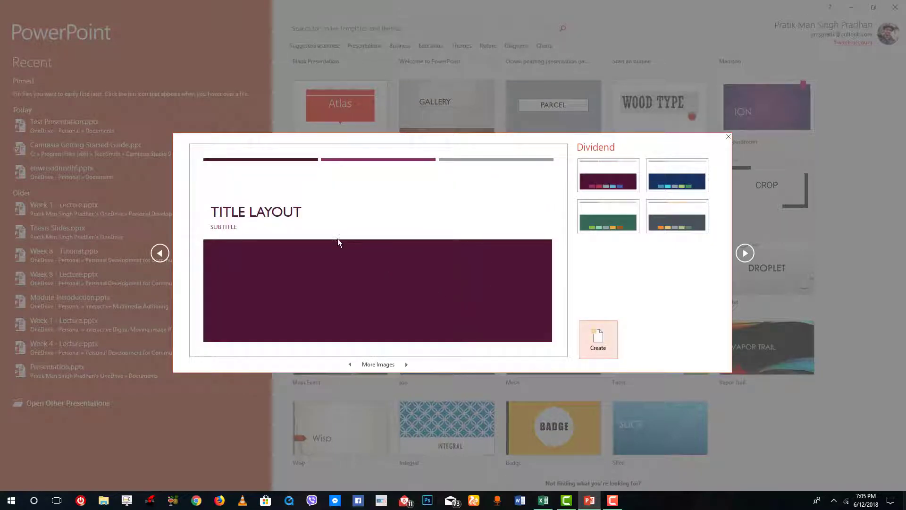
{"action": "left_click", "coordinate": [406, 365]}
{"action": "left_click", "coordinate": [406, 364]}
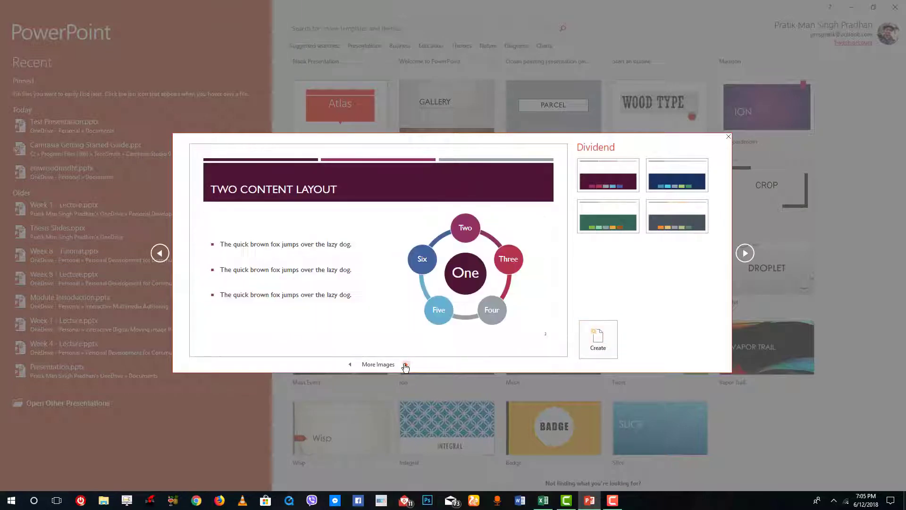
{"action": "left_click", "coordinate": [406, 364]}
{"action": "left_click", "coordinate": [406, 364]}
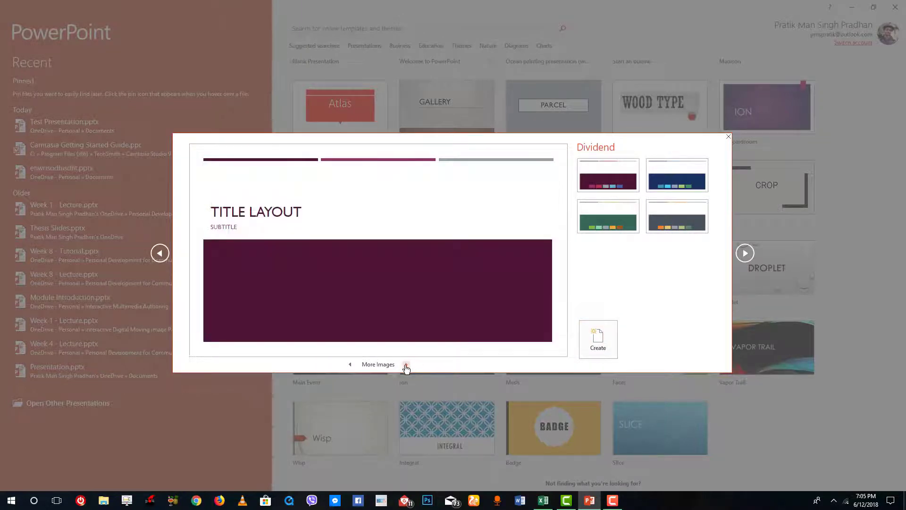
{"action": "left_click", "coordinate": [350, 365]}
{"action": "left_click", "coordinate": [350, 365]}
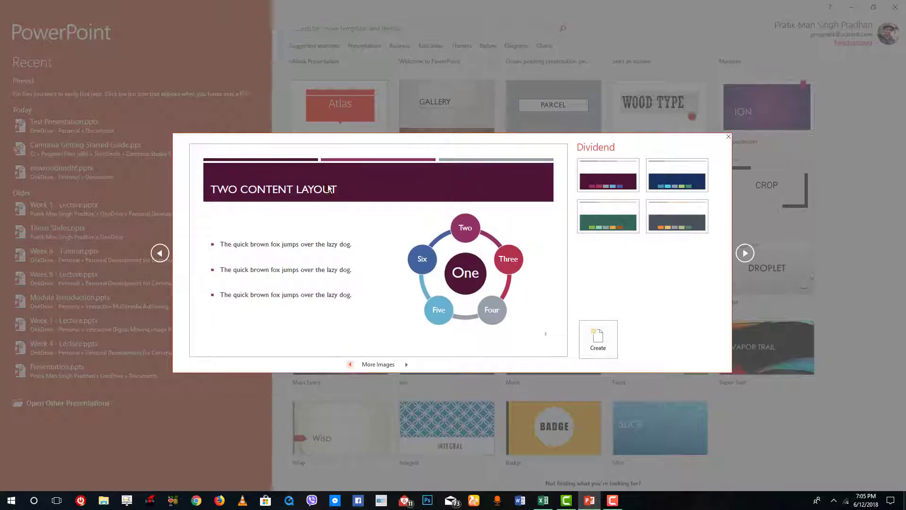
Step: Compare Dividend's navy, dark grey, green and orange variants, then create the presentation in navy
{"action": "left_click", "coordinate": [674, 180]}
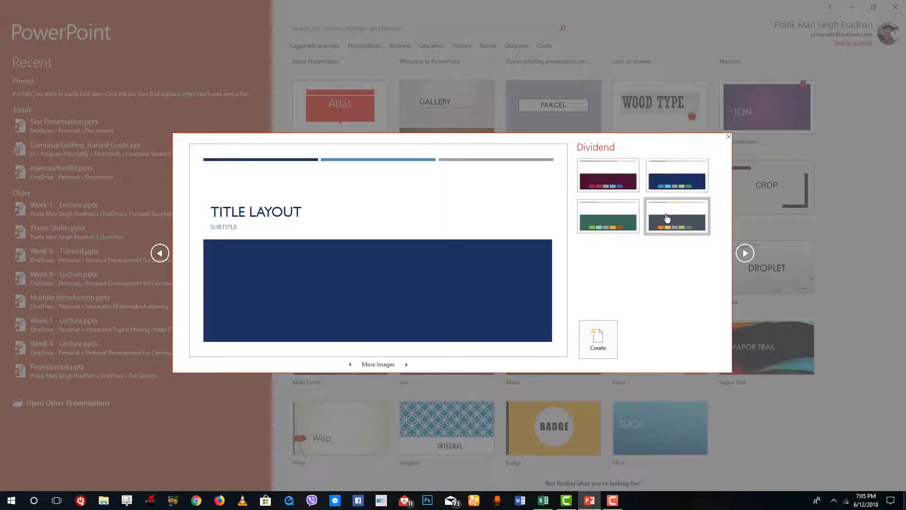
{"action": "left_click", "coordinate": [666, 218]}
{"action": "left_click", "coordinate": [617, 221]}
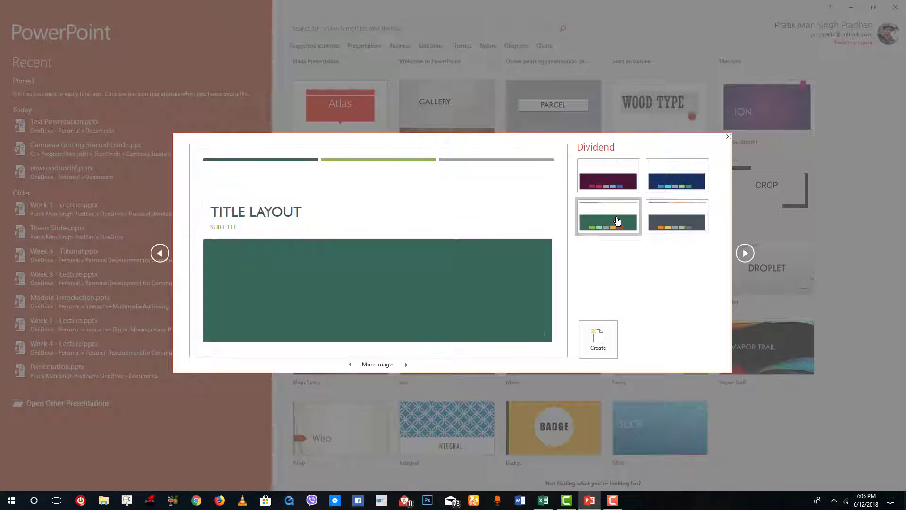
{"action": "left_click", "coordinate": [674, 223]}
{"action": "left_click", "coordinate": [672, 183]}
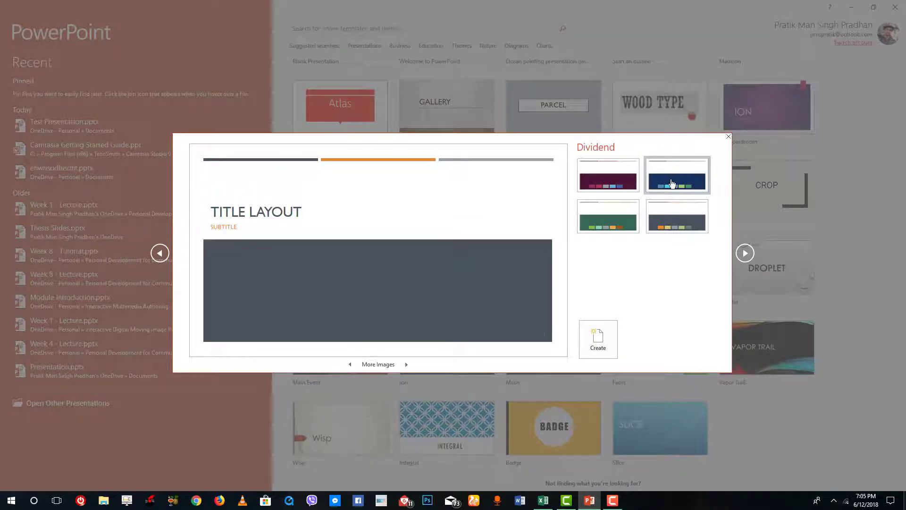
{"action": "left_click", "coordinate": [407, 365]}
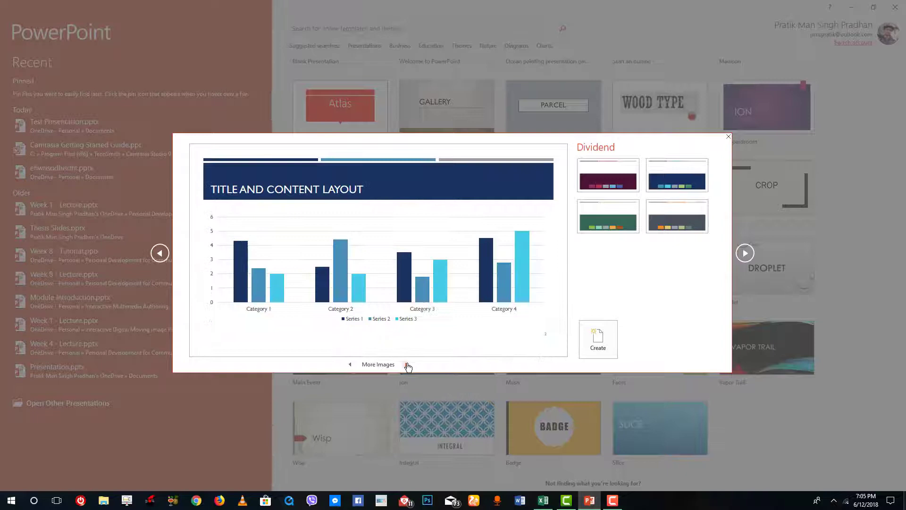
{"action": "left_click", "coordinate": [408, 365]}
{"action": "left_click", "coordinate": [408, 365]}
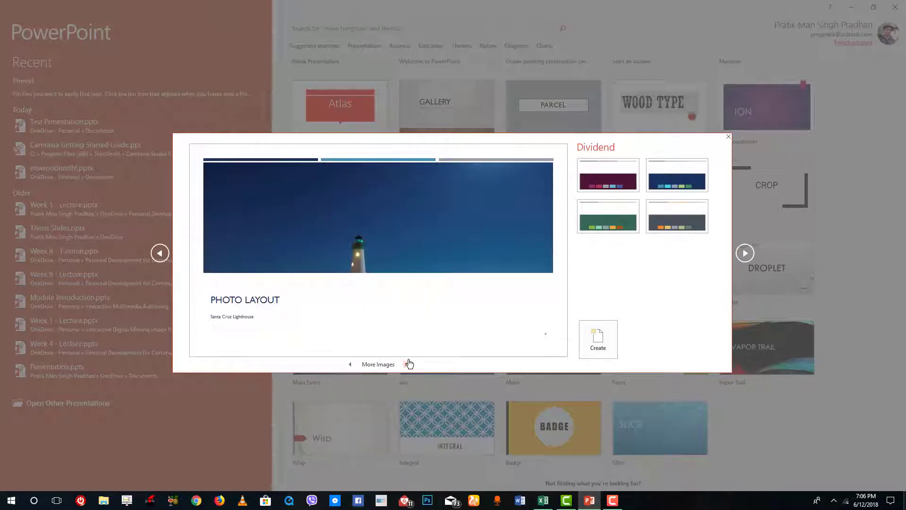
{"action": "left_click", "coordinate": [596, 339]}
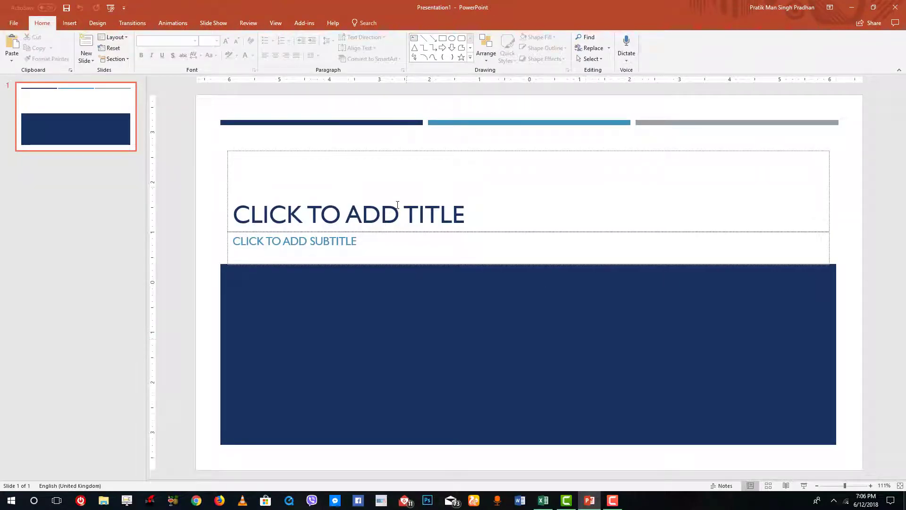
Step: Enter 'RETERT' as the slide title and 'ERTERT' as the subtitle
{"action": "left_click", "coordinate": [327, 222]}
{"action": "type", "text": "RETERT"}
{"action": "left_click", "coordinate": [327, 241]}
{"action": "type", "text": "ERTERT"}
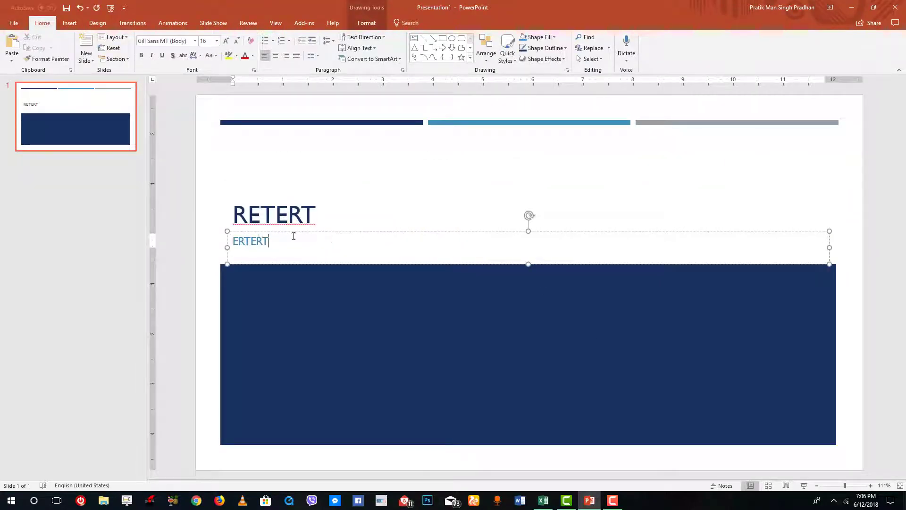
{"action": "left_click", "coordinate": [109, 192]}
Step: Add a Title and Content slide as slide 2, then bring up the File Info page
{"action": "left_click", "coordinate": [87, 56]}
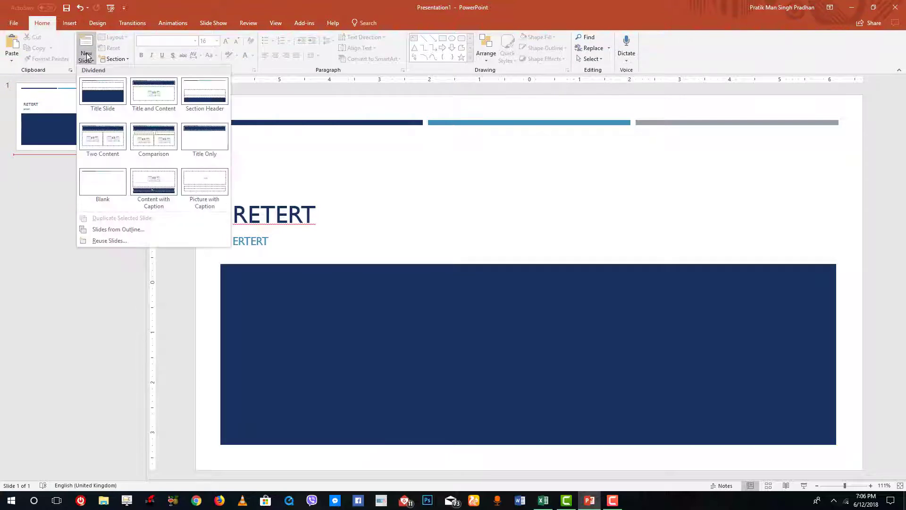
{"action": "left_click", "coordinate": [160, 94]}
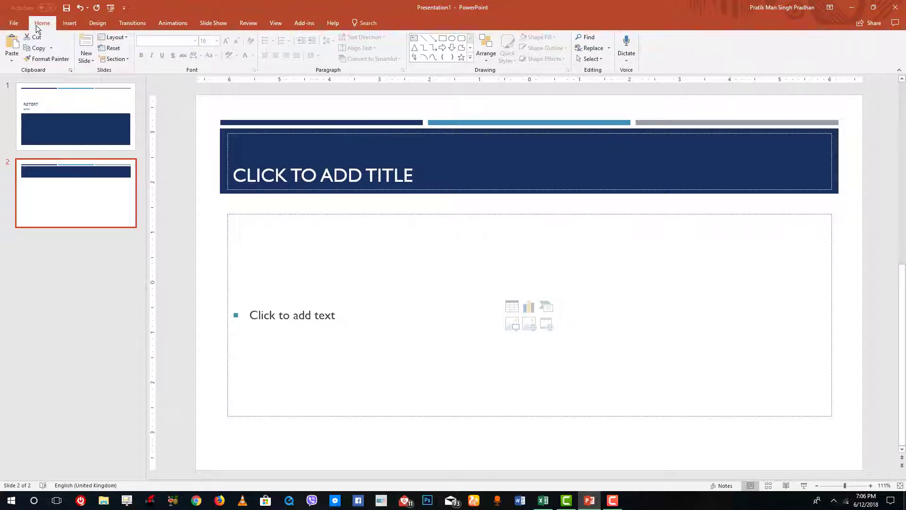
{"action": "left_click", "coordinate": [14, 23]}
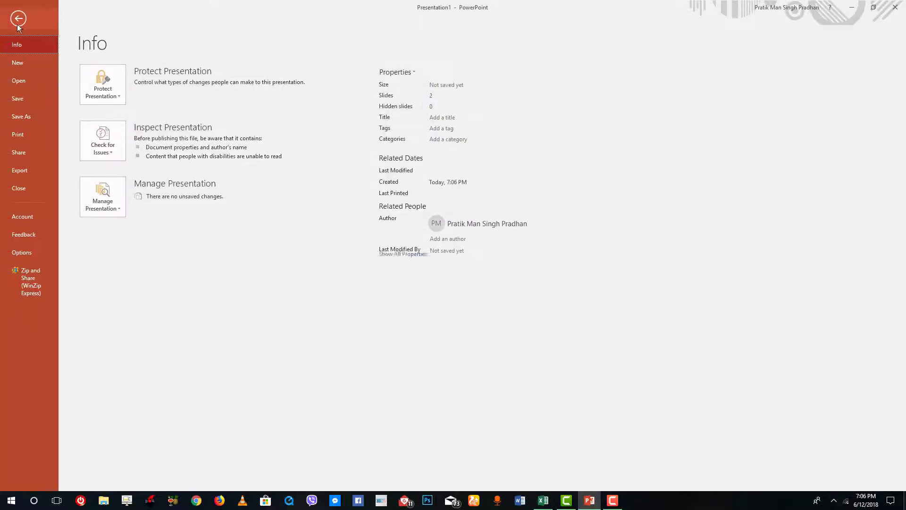
Step: Search the online templates on the New page for 'Education'
{"action": "left_click", "coordinate": [29, 61]}
{"action": "left_click", "coordinate": [239, 84]}
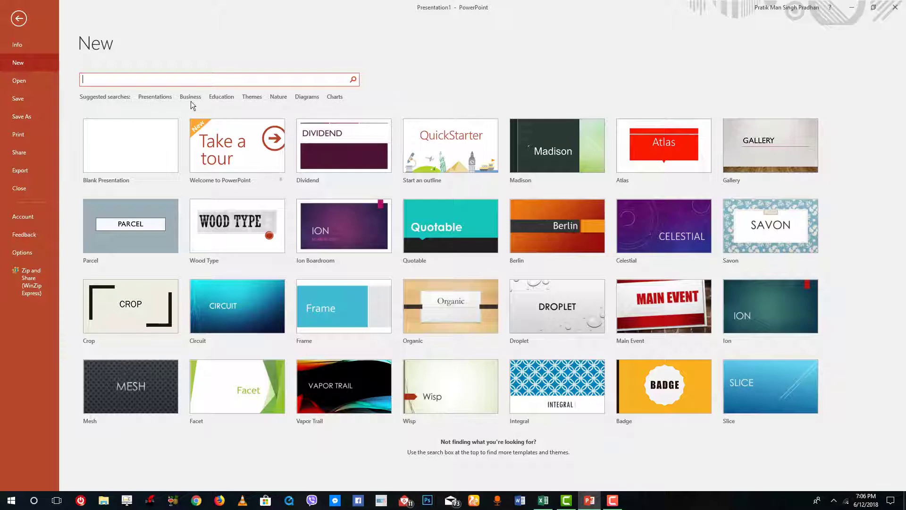
{"action": "left_click", "coordinate": [222, 96]}
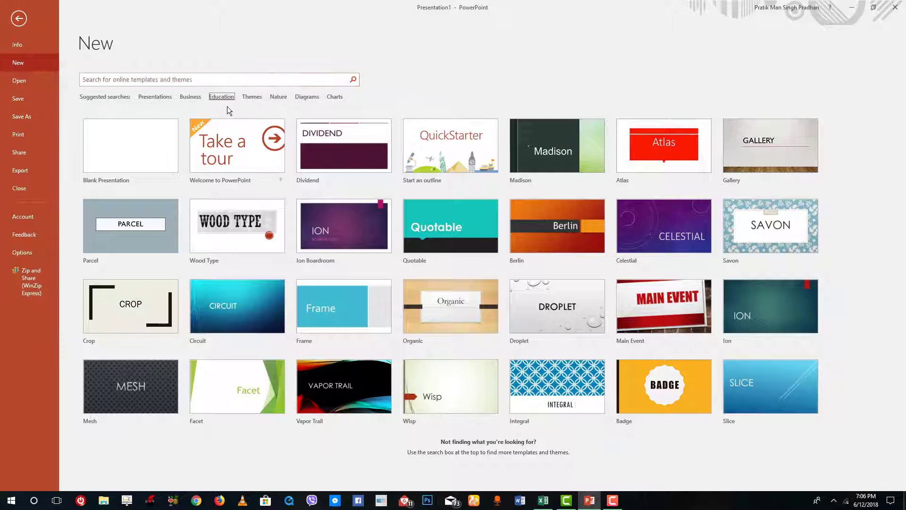
{"action": "left_click", "coordinate": [214, 98]}
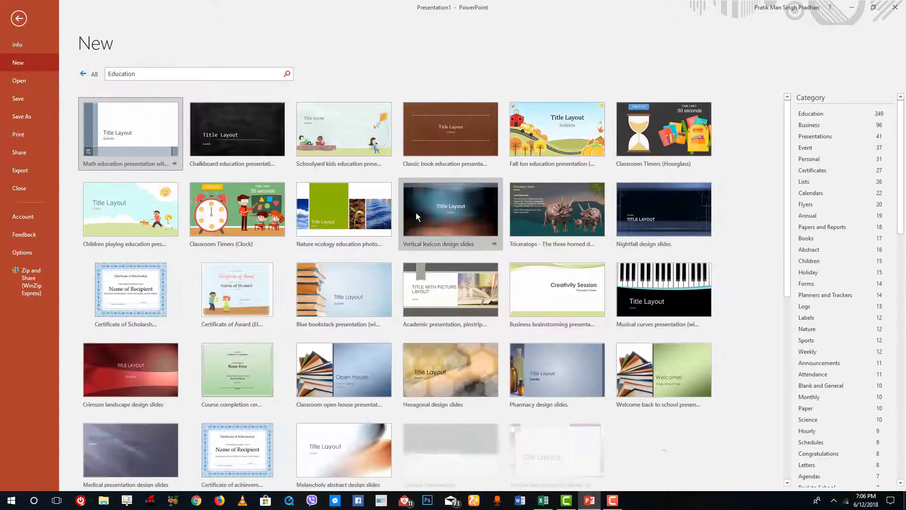
{"action": "left_click", "coordinate": [179, 74]}
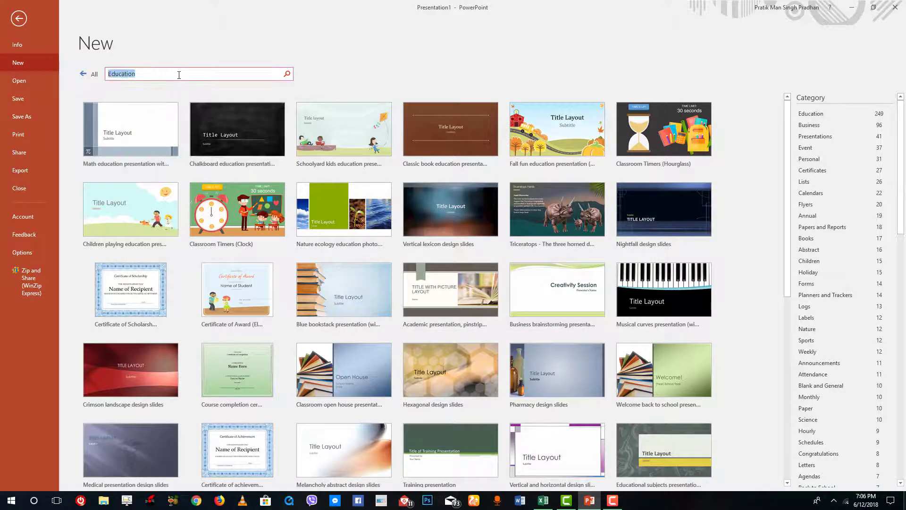
Step: Create Presentation2 from Classroom Timers (Clock) and browse its slides down to the 30 minutes timer
{"action": "left_click", "coordinate": [239, 207]}
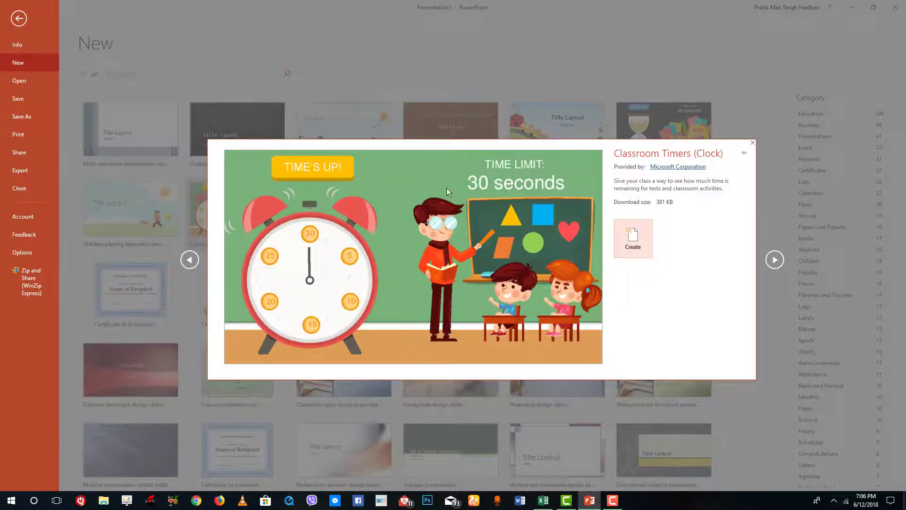
{"action": "left_click", "coordinate": [636, 233]}
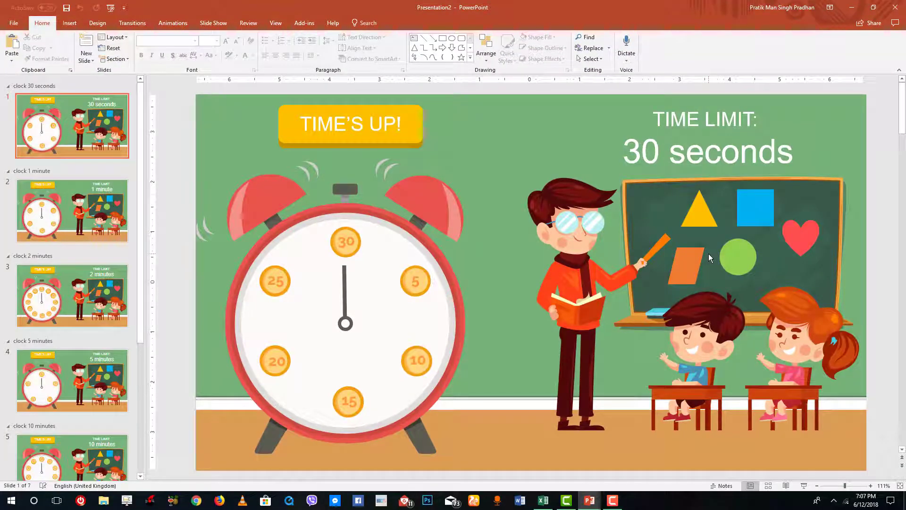
{"action": "left_click", "coordinate": [83, 222]}
{"action": "left_click", "coordinate": [93, 276]}
{"action": "scroll", "coordinate": [92, 277], "scroll_direction": "down", "scroll_amount": 3}
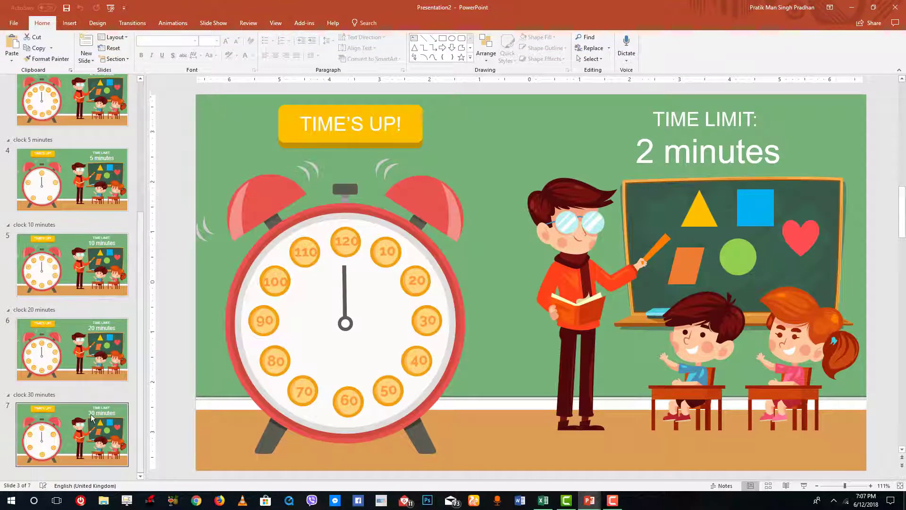
{"action": "left_click", "coordinate": [91, 415]}
{"action": "scroll", "coordinate": [99, 180], "scroll_direction": "up", "scroll_amount": 3}
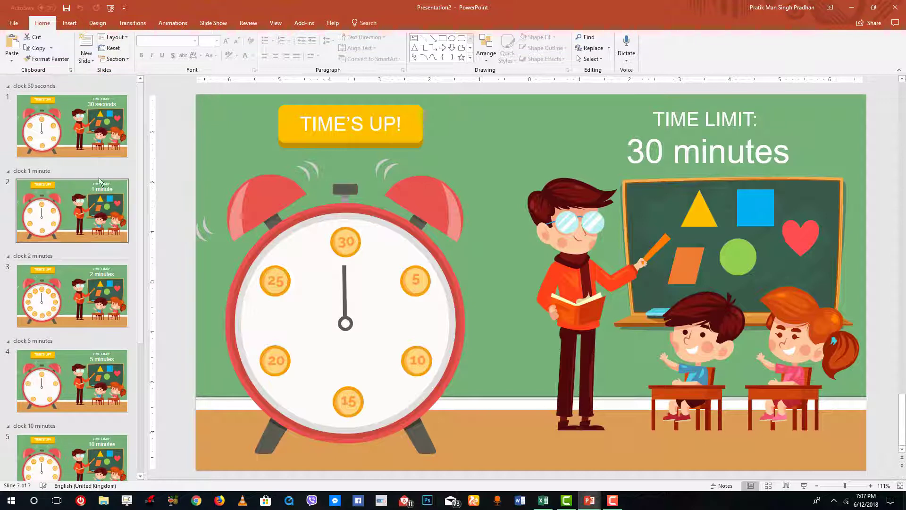
{"action": "key", "text": "Home"}
Step: Review the 30 seconds, 1 minute and 2 minutes timer slides, including in the Animations tab
{"action": "left_click", "coordinate": [95, 222]}
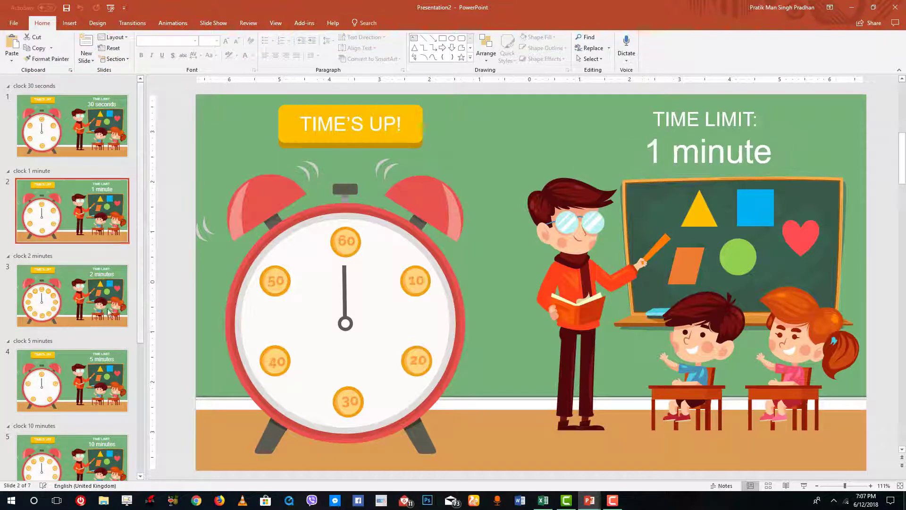
{"action": "left_click", "coordinate": [107, 312]}
{"action": "left_click", "coordinate": [101, 132]}
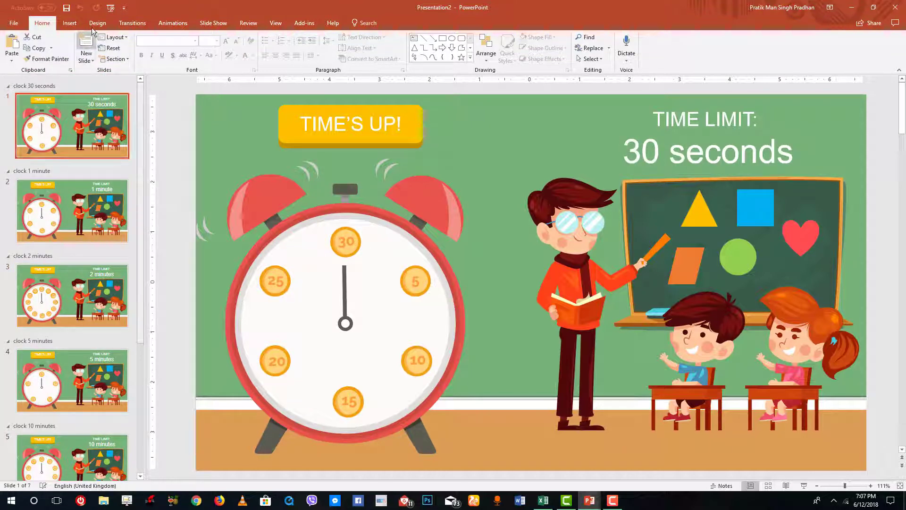
{"action": "left_click", "coordinate": [160, 26]}
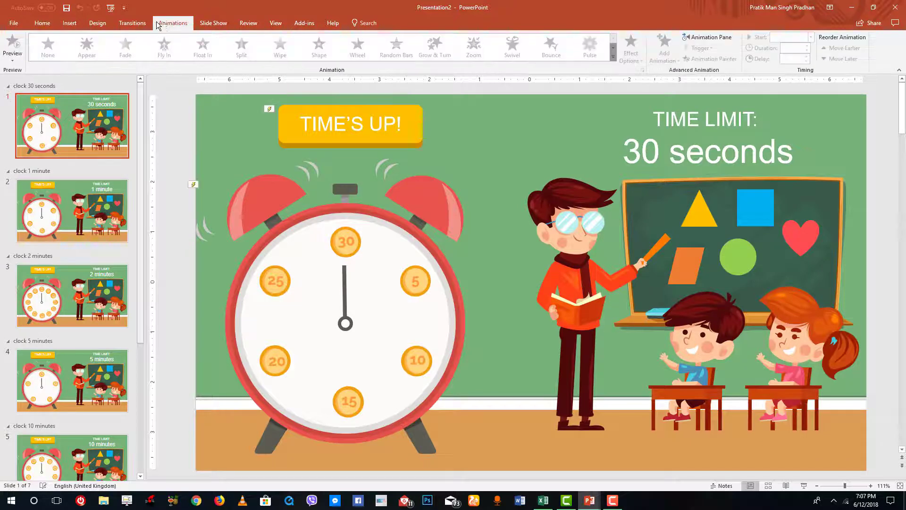
{"action": "left_click", "coordinate": [95, 212]}
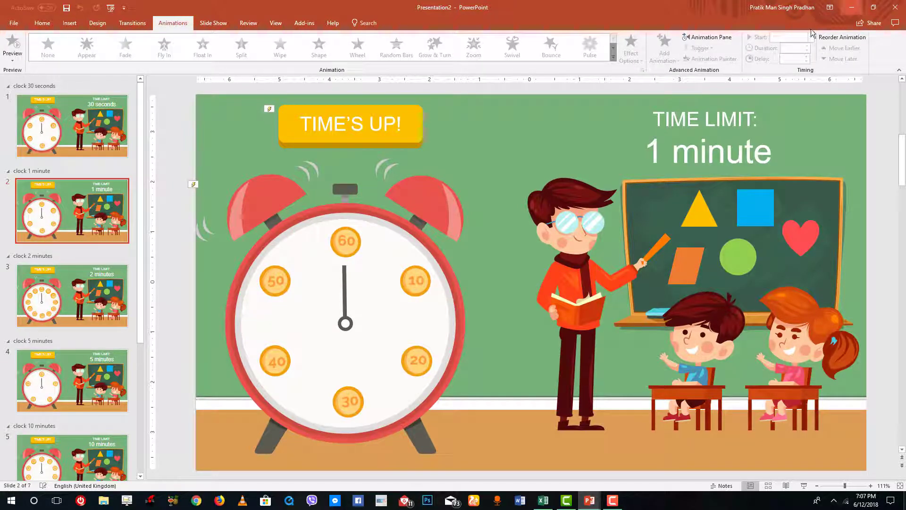
{"action": "left_click", "coordinate": [108, 306]}
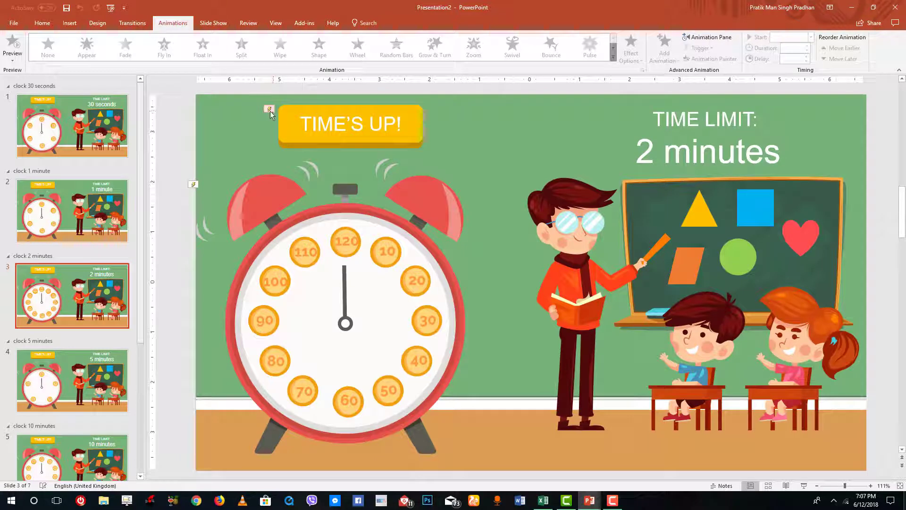
{"action": "left_click", "coordinate": [803, 488]}
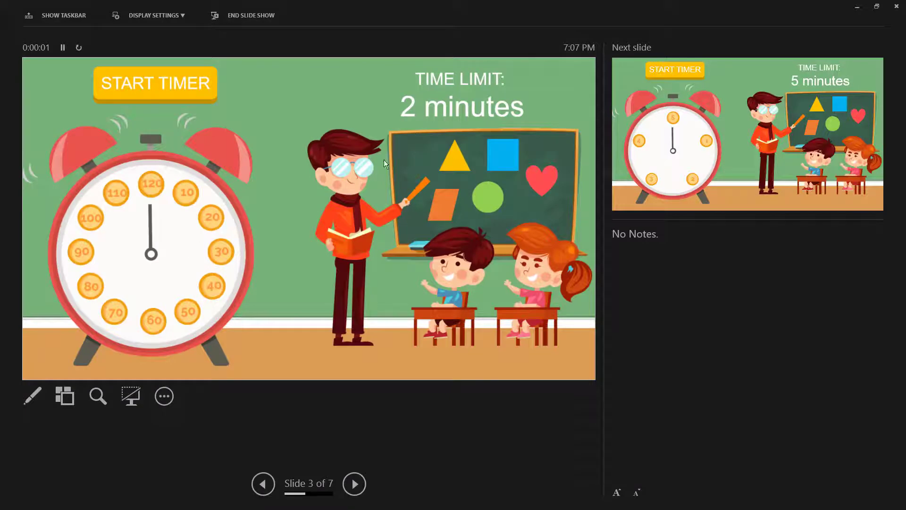
{"action": "left_click", "coordinate": [182, 89]}
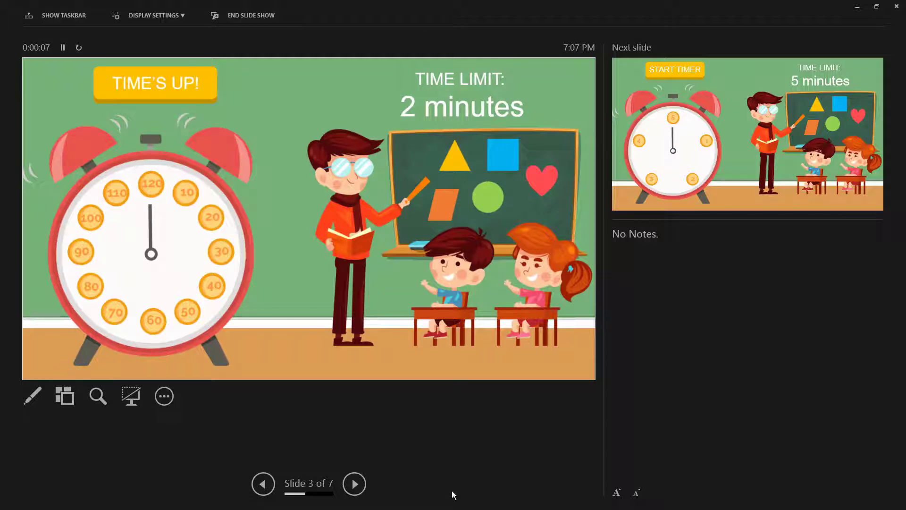
{"action": "key", "text": "Escape"}
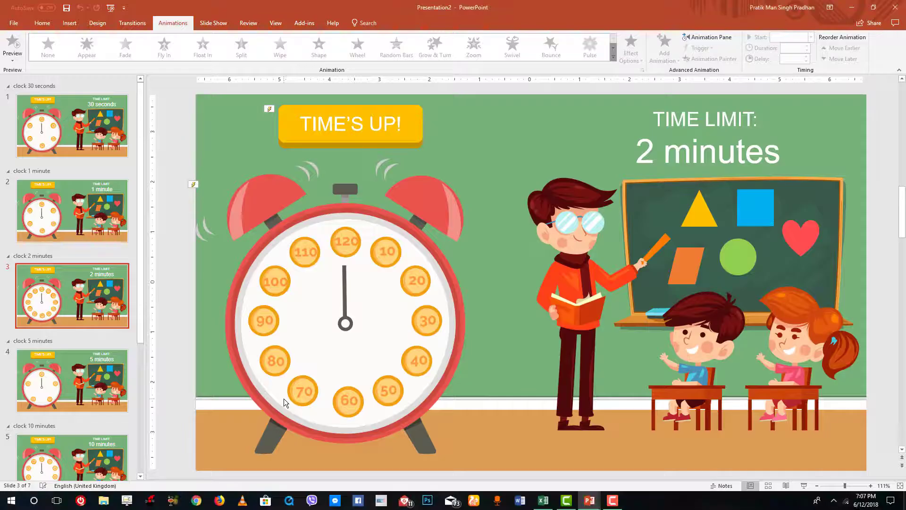
Step: Return to File > New and preview the Certificate of Scholarship (formal blue border) template
{"action": "left_click", "coordinate": [14, 25]}
{"action": "left_click", "coordinate": [18, 18]}
{"action": "left_click", "coordinate": [20, 27]}
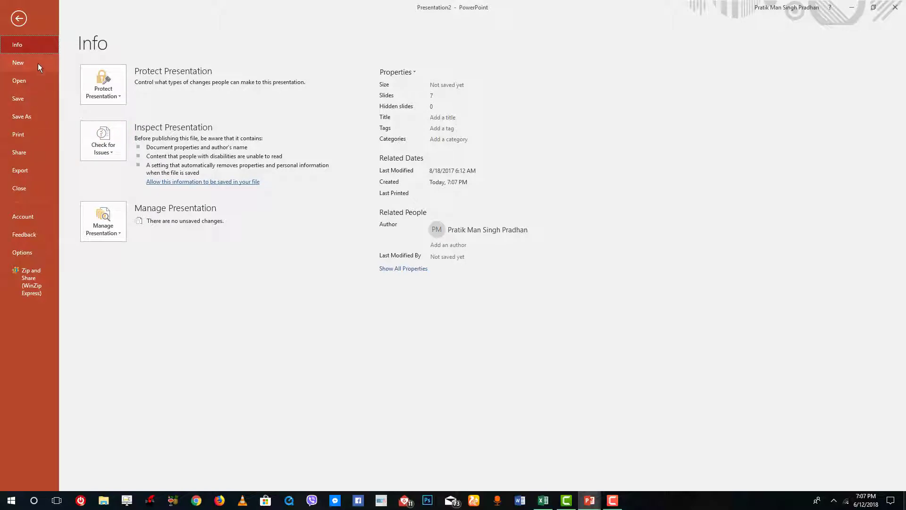
{"action": "left_click", "coordinate": [25, 65]}
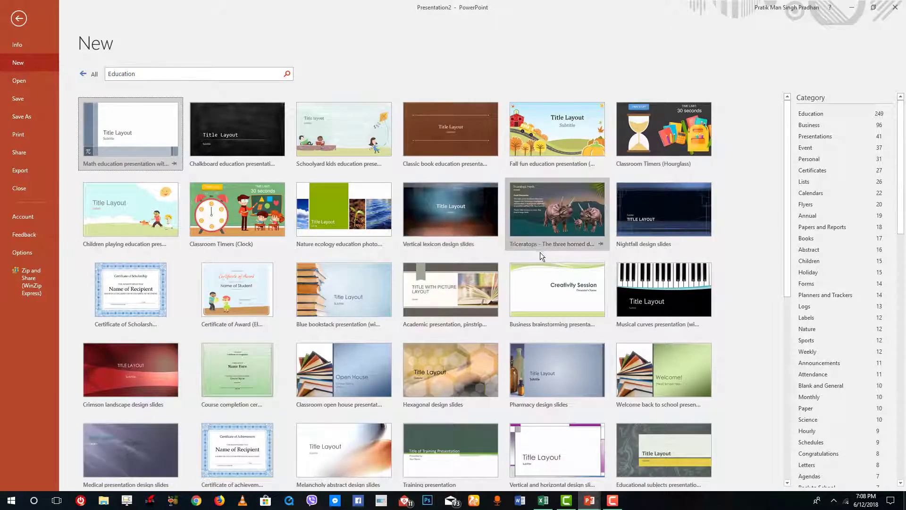
{"action": "scroll", "coordinate": [635, 322], "scroll_direction": "down", "scroll_amount": 1}
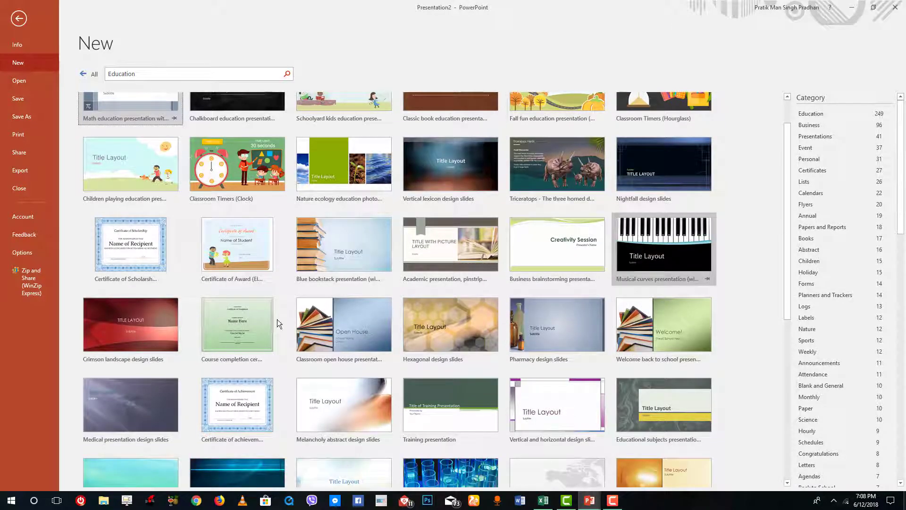
{"action": "scroll", "coordinate": [194, 361], "scroll_direction": "down", "scroll_amount": 2}
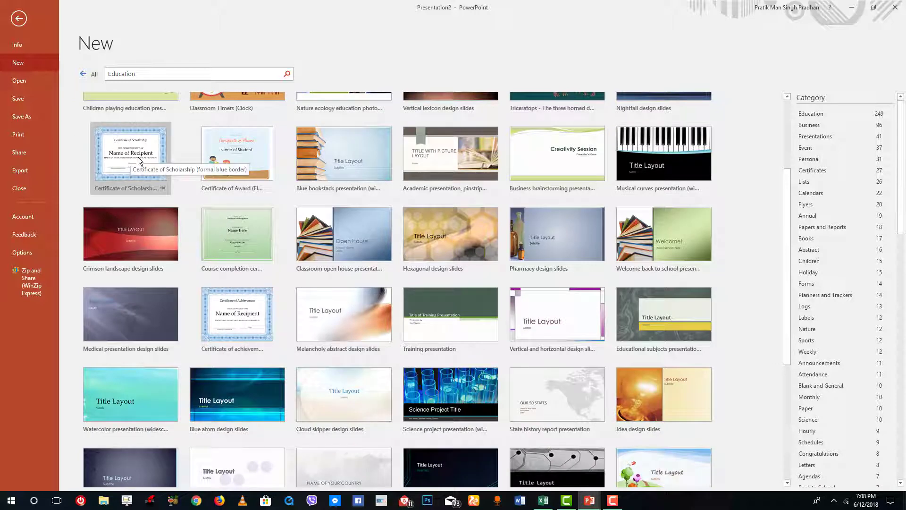
{"action": "left_click", "coordinate": [154, 163]}
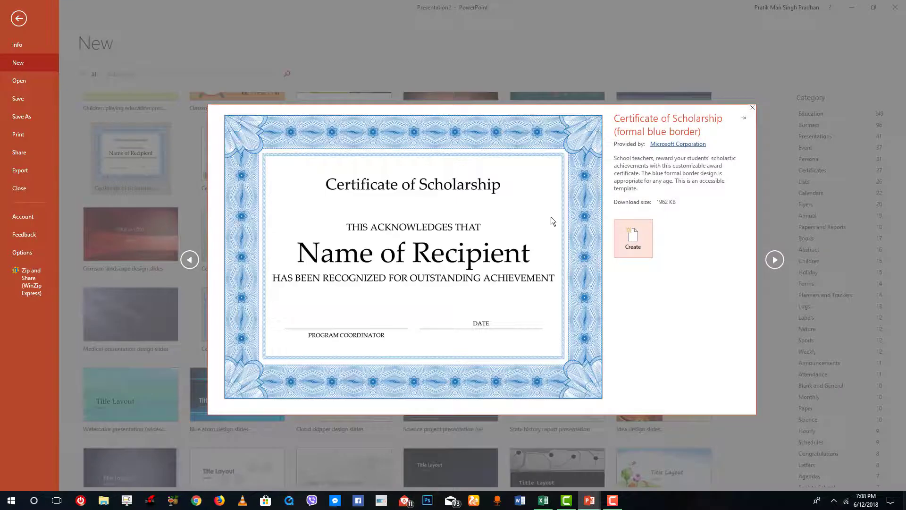
Step: Create Presentation3 from the certificate template and replace 'Name of Recipient' with 'My Dear Viwe'
{"action": "left_click", "coordinate": [635, 234]}
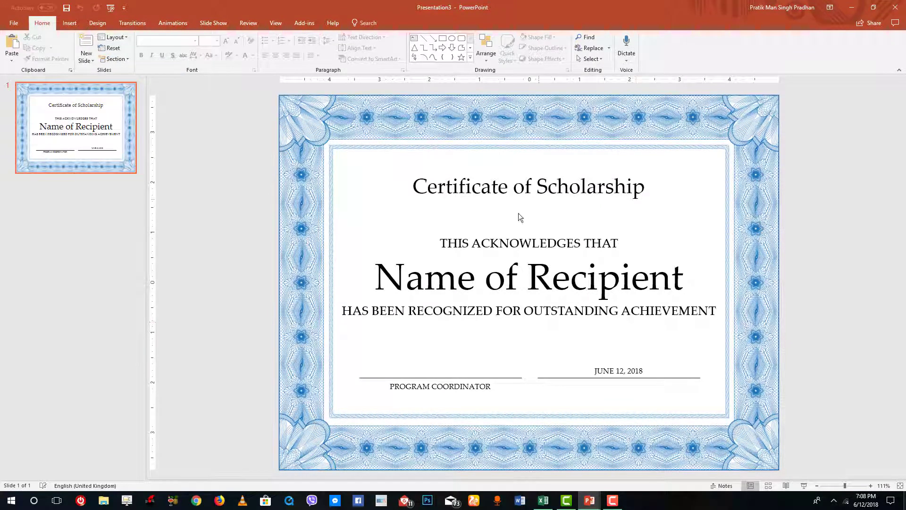
{"action": "triple_click", "coordinate": [659, 277]}
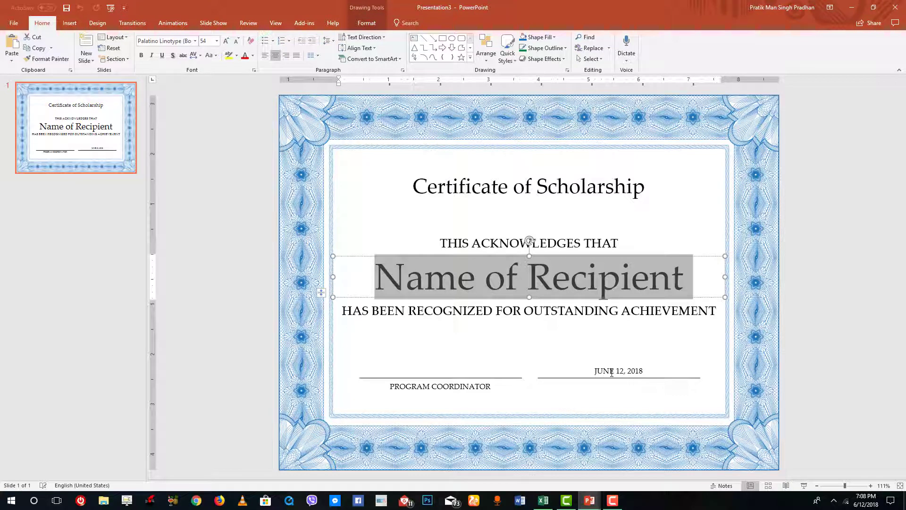
{"action": "type", "text": "My Dea"}
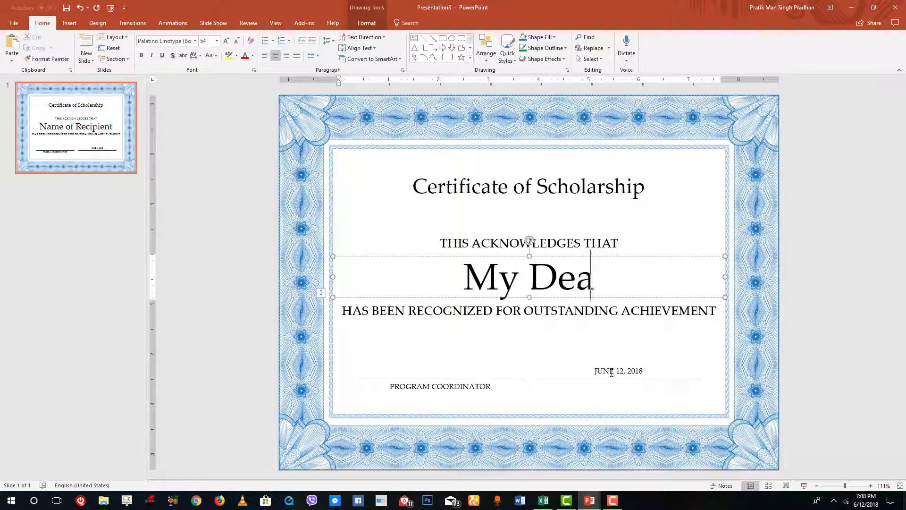
{"action": "type", "text": "r Viwe"}
Step: Correct the recipient name's typos so it reads 'My Dear Viewe'
{"action": "key", "text": "BackSpace"}
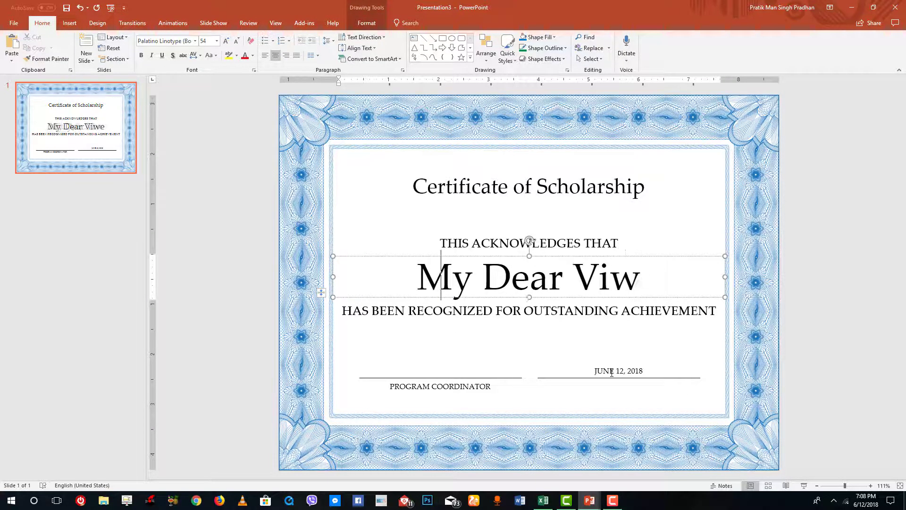
{"action": "key", "text": "Home"}
{"action": "left_click", "coordinate": [696, 271]}
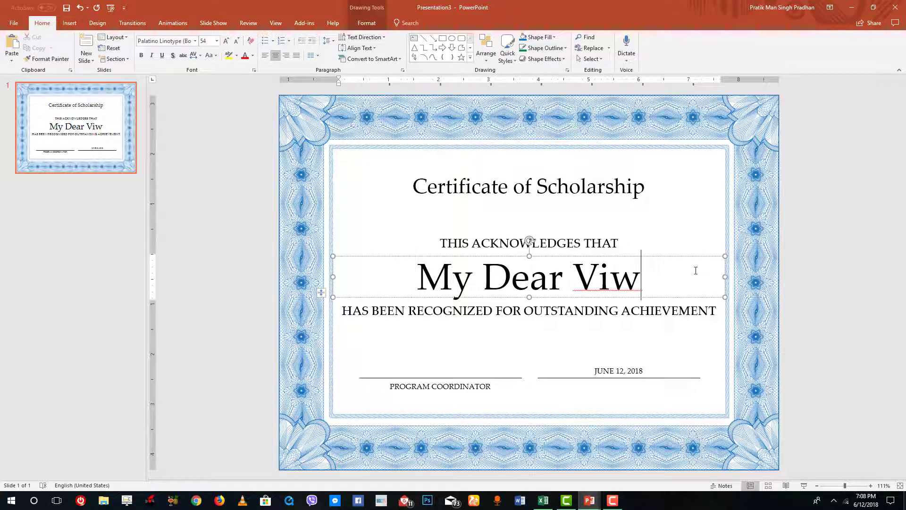
{"action": "key", "text": "BackSpace"}
{"action": "type", "text": "ewrt"}
{"action": "key", "text": "BackSpace"}
{"action": "key", "text": "BackSpace"}
{"action": "type", "text": "er"}
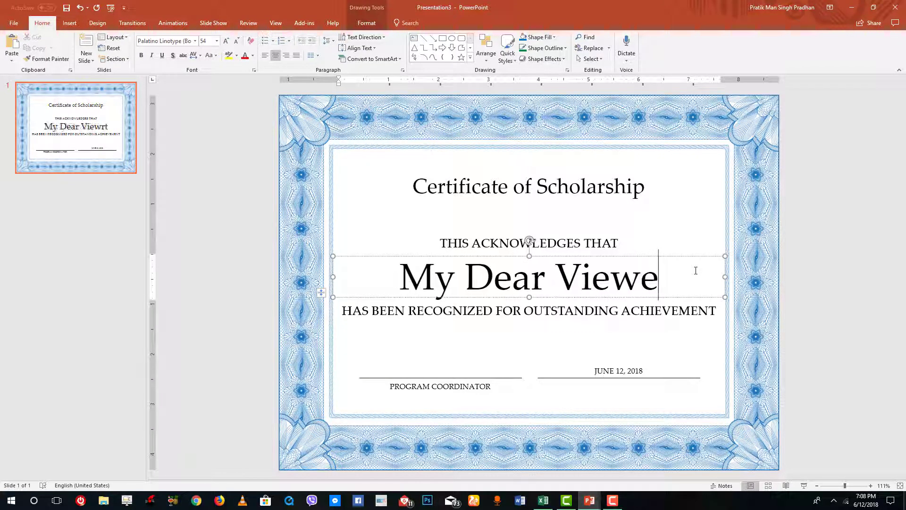